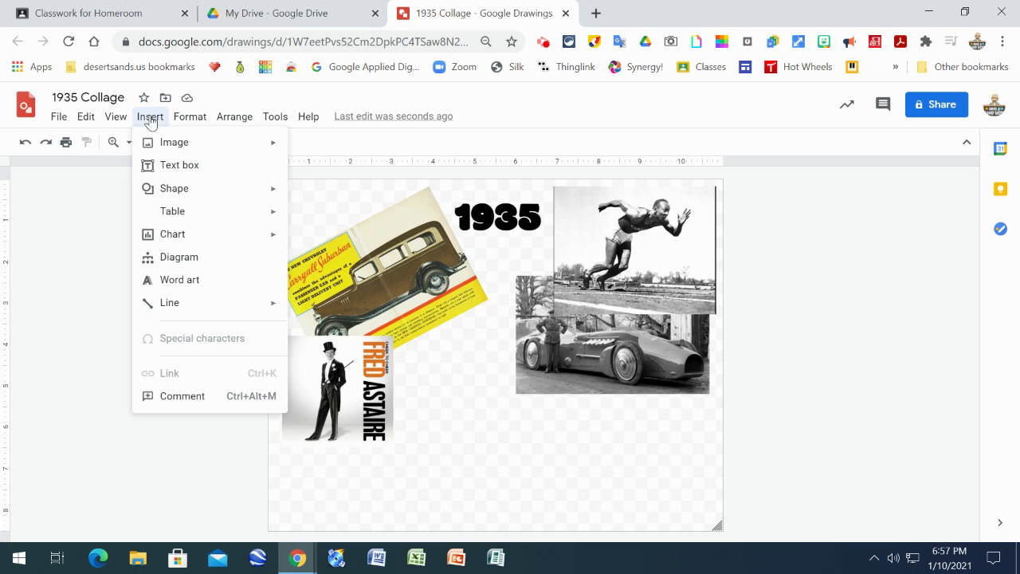
Start an upload from the computer and select babe2, Berwangerpose, earhart and babe in Downloads
mouse_move(149, 143)
click(338, 152)
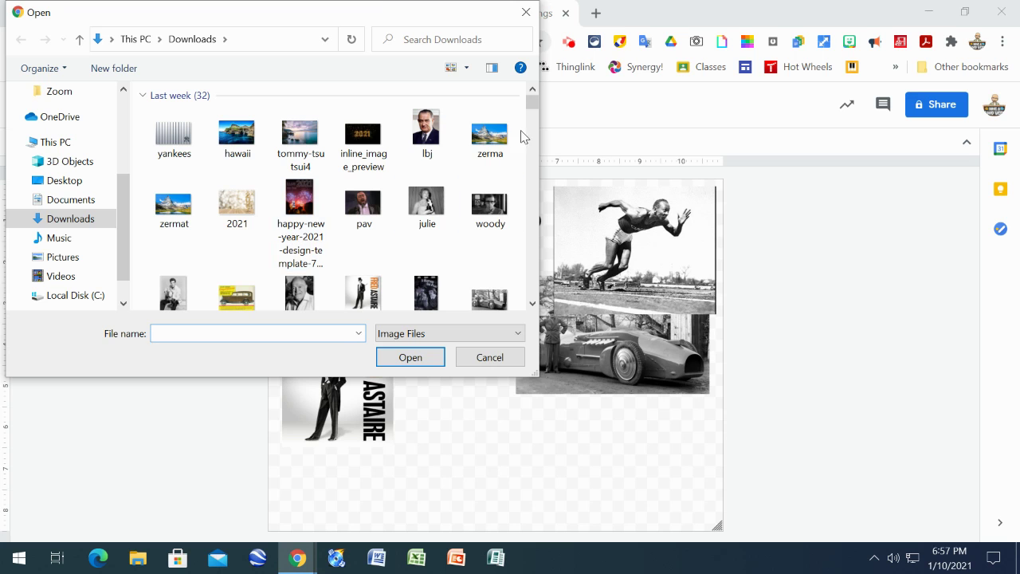
scroll(532, 102, down, 3)
click(427, 243)
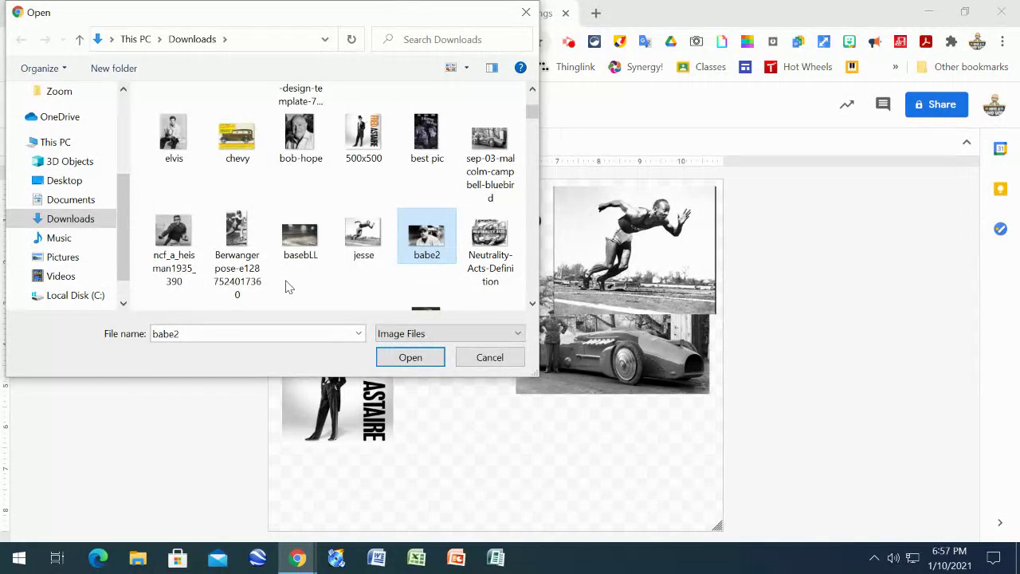
ctrl+click(237, 243)
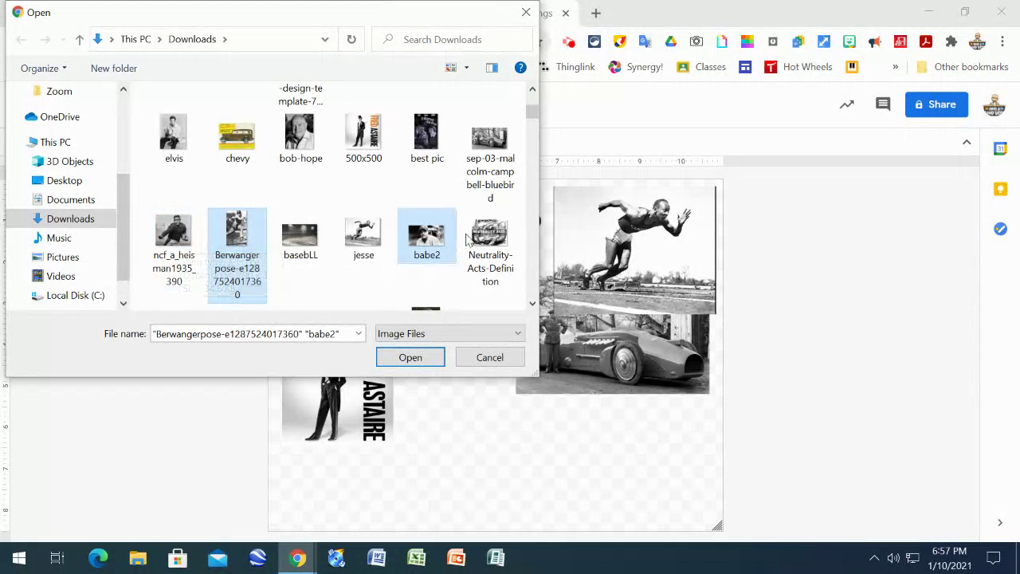
click(532, 303)
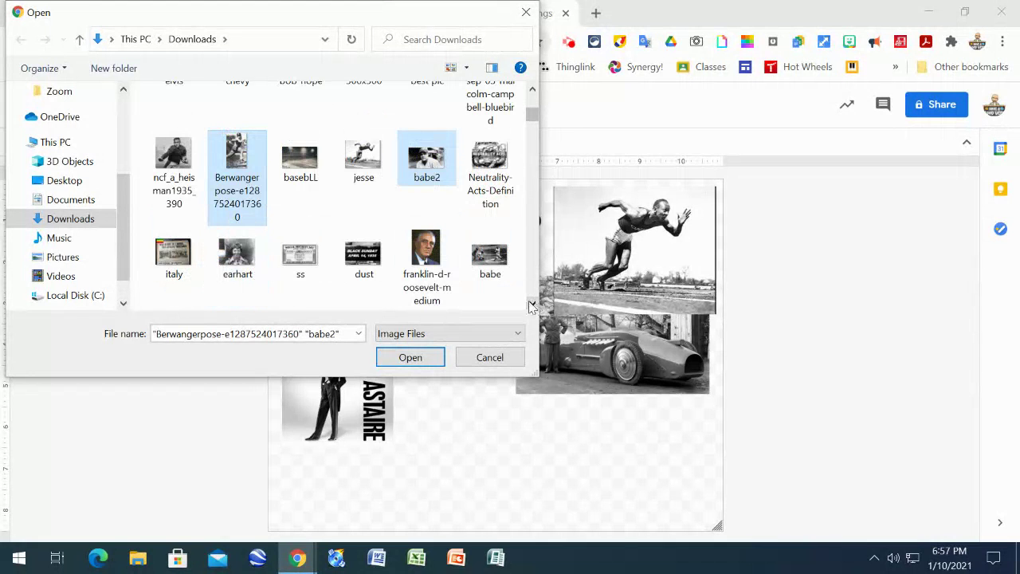
ctrl+click(239, 271)
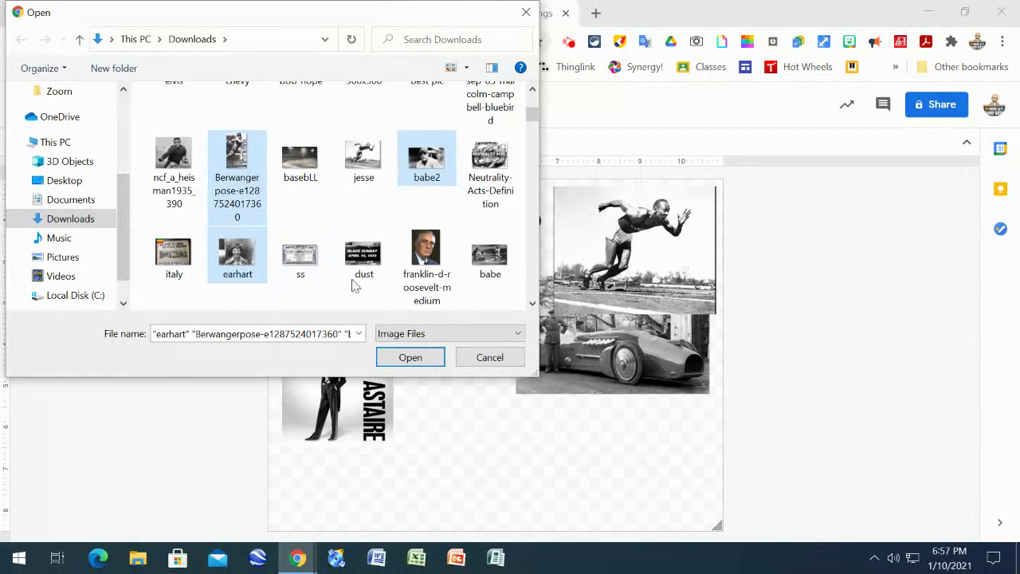
ctrl+click(491, 263)
Insert the four chosen photos, try shrinking them, then undo the resize
click(410, 357)
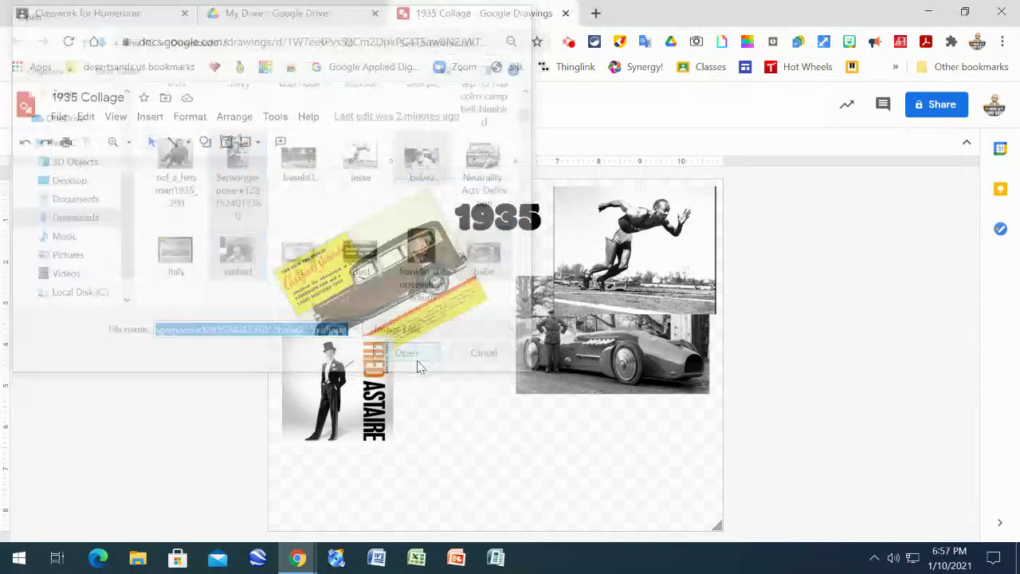
drag(539, 367, 392, 372)
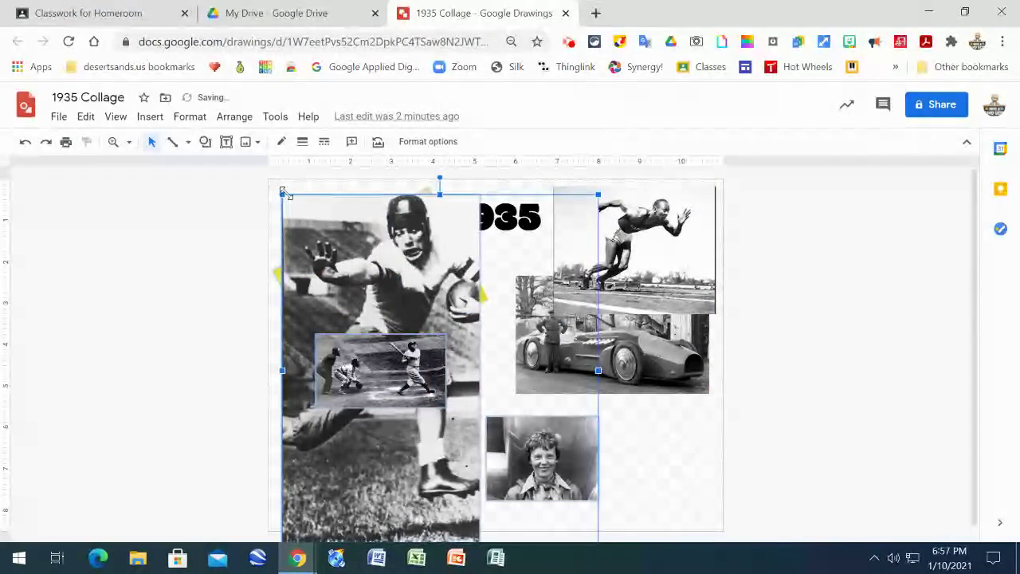
mouse_move(278, 192)
mouse_down()
mouse_move(323, 199)
mouse_move(548, 345)
mouse_up()
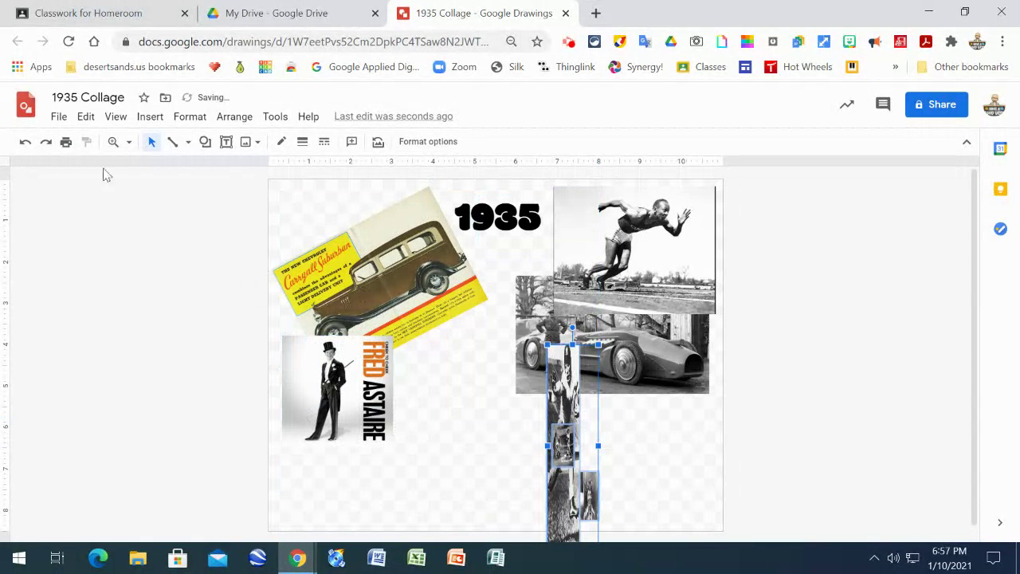
click(25, 141)
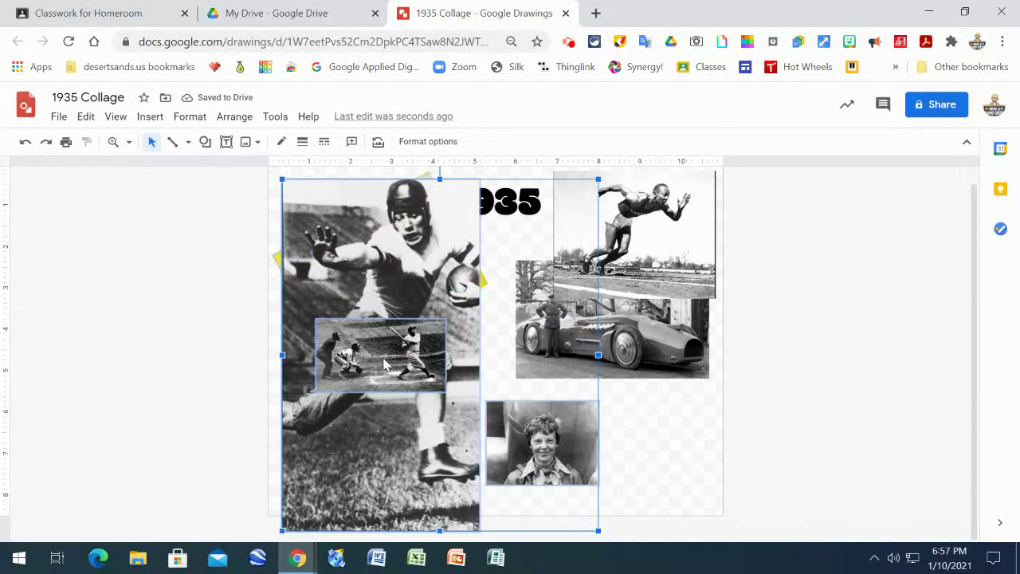
Spread the photos: football right, baseball game below FRED ASTAIRE, portraits shifted
click(540, 216)
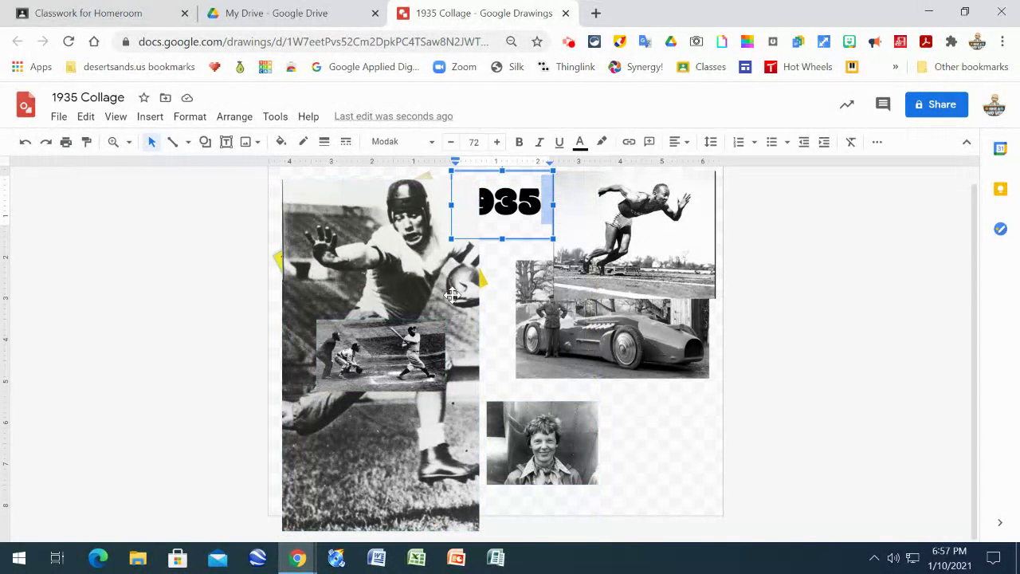
click(452, 295)
drag(458, 421, 779, 408)
drag(405, 351, 381, 467)
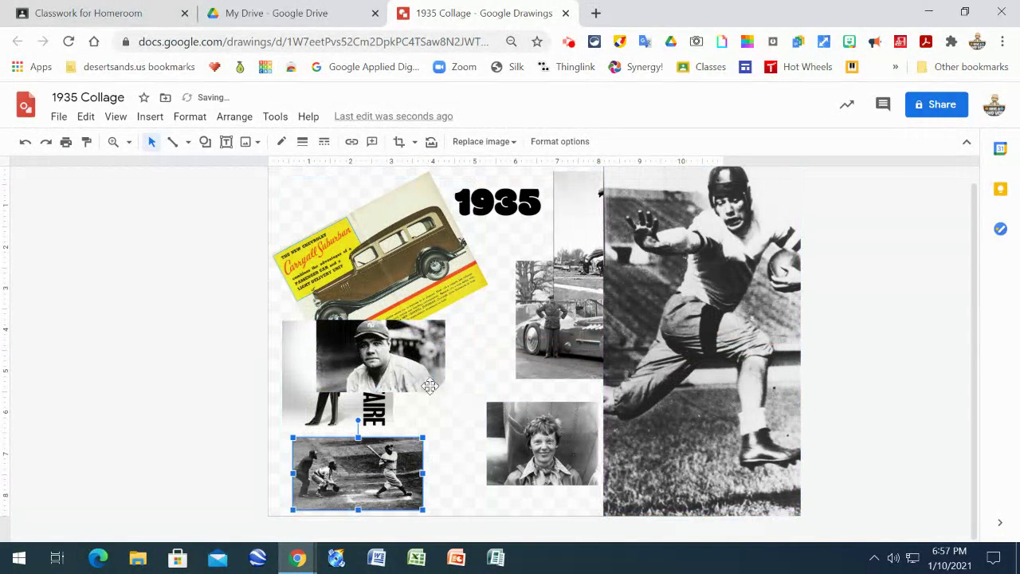
drag(409, 364, 489, 364)
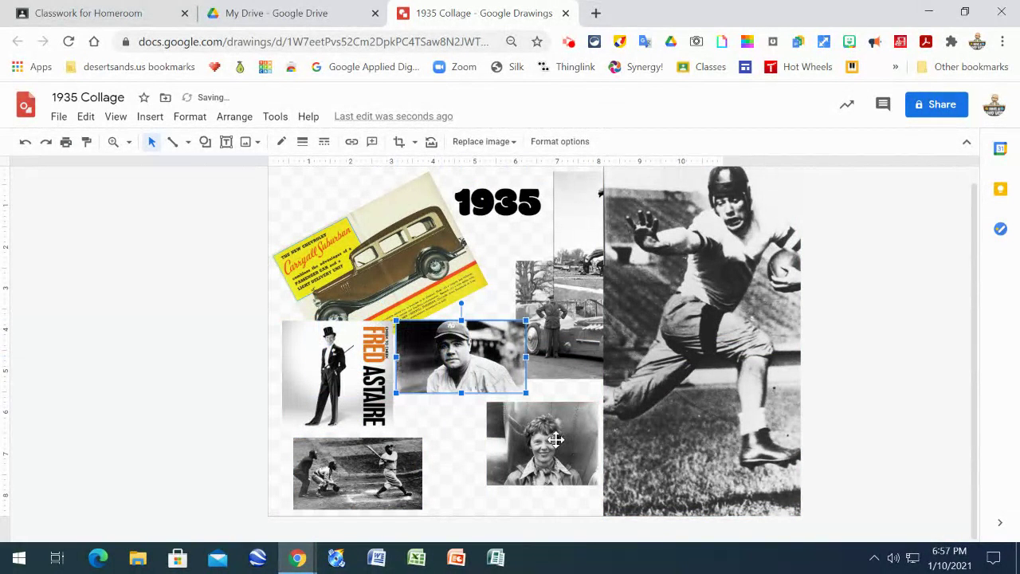
drag(556, 439, 515, 448)
Shrink the football photo into the lower right and nudge the racing car photo
click(775, 241)
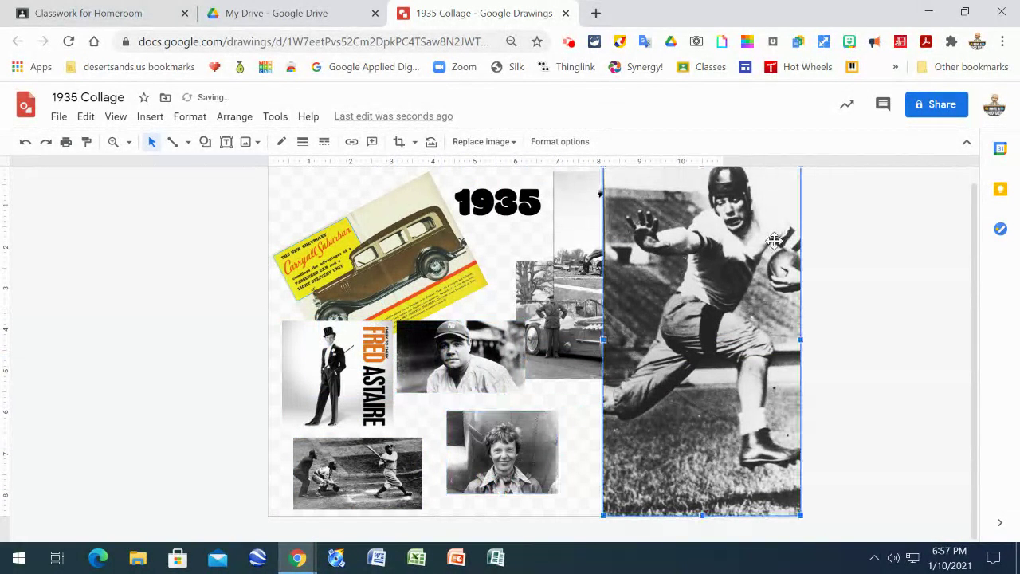
drag(801, 515, 697, 330)
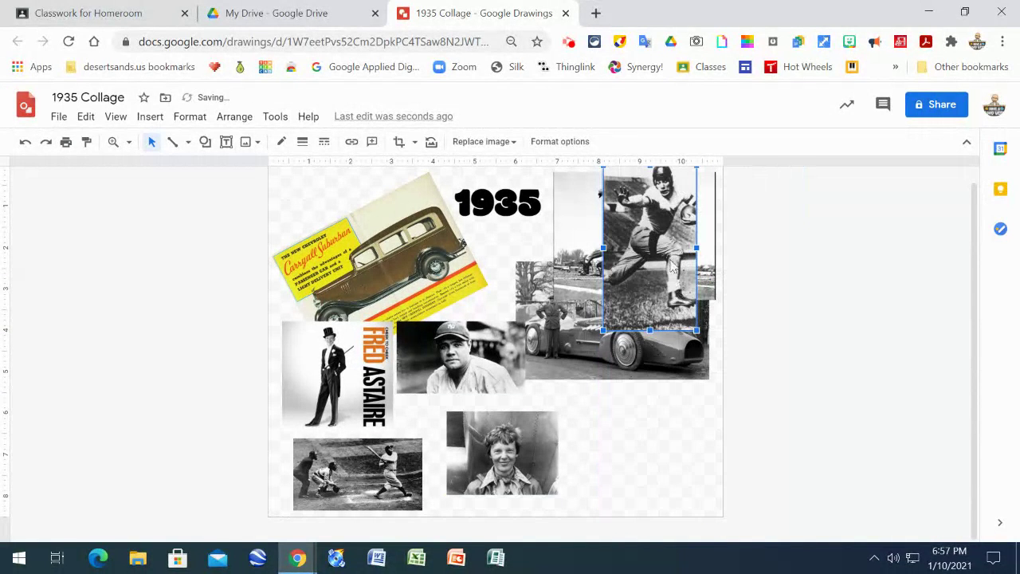
drag(677, 265, 670, 434)
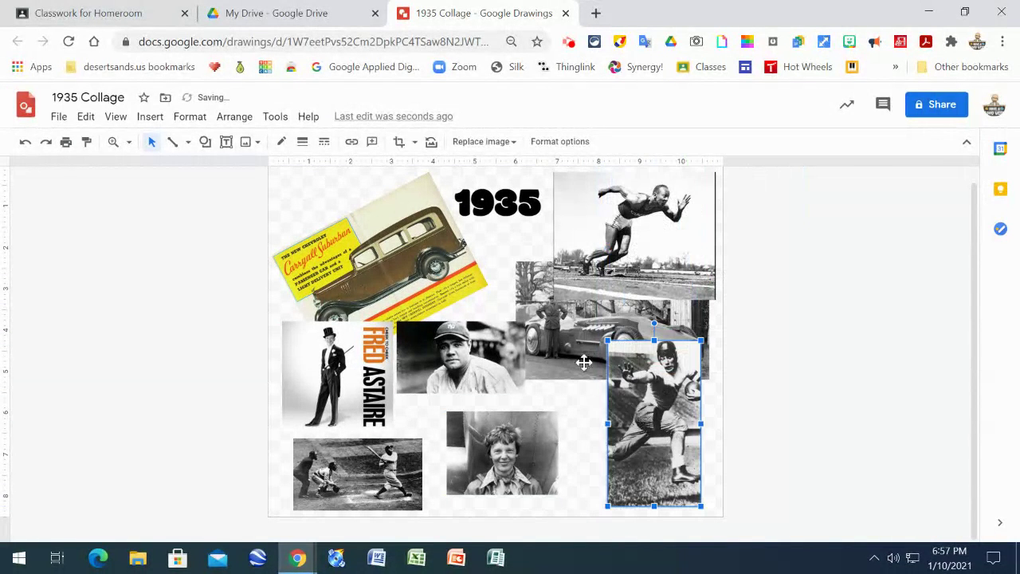
click(577, 337)
mouse_move(577, 337)
mouse_down()
mouse_move(574, 349)
mouse_move(568, 325)
mouse_up()
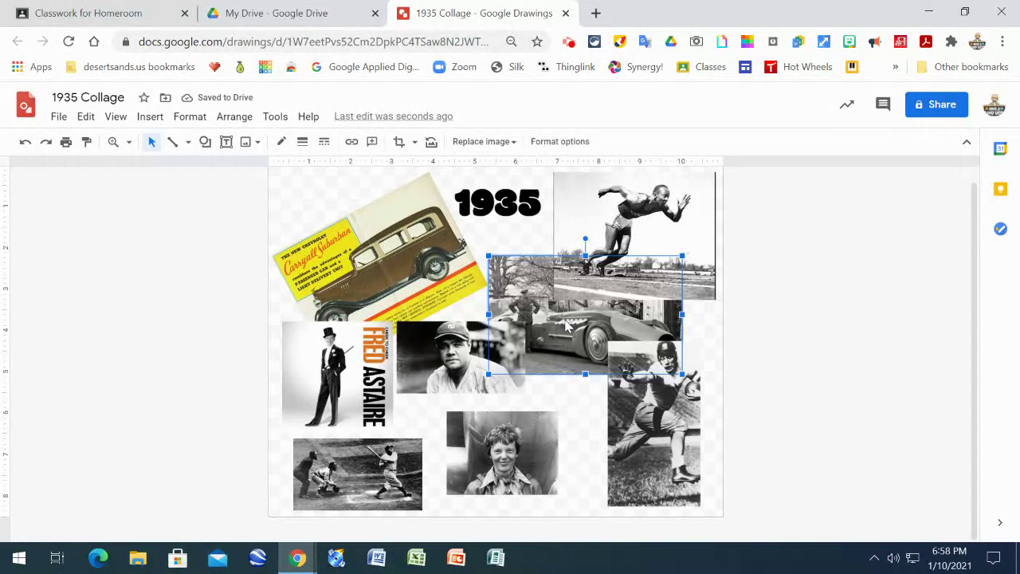
Bring the car photo to front via Order, then undo that change
right_click(566, 325)
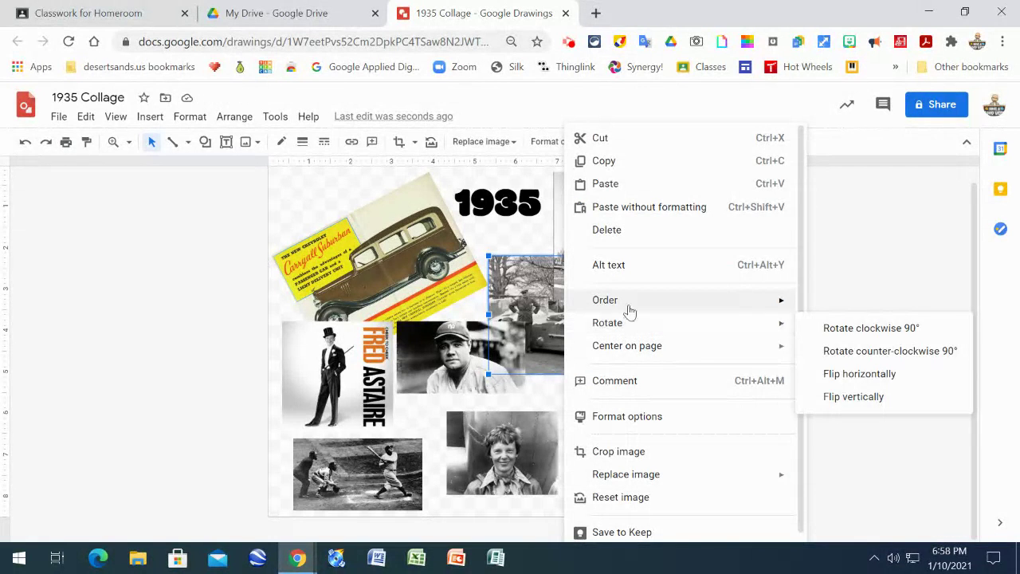
mouse_move(630, 309)
click(875, 309)
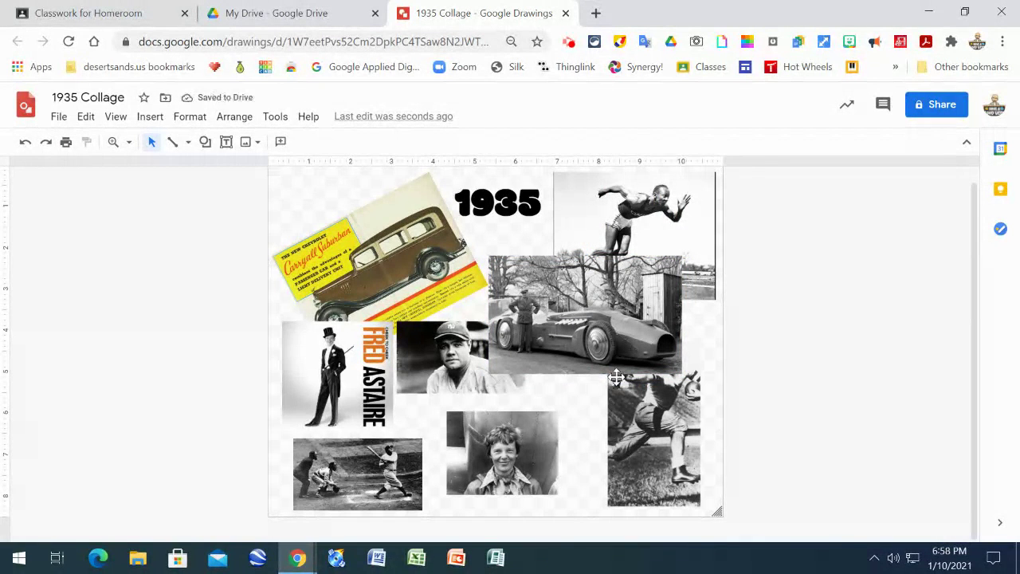
click(649, 424)
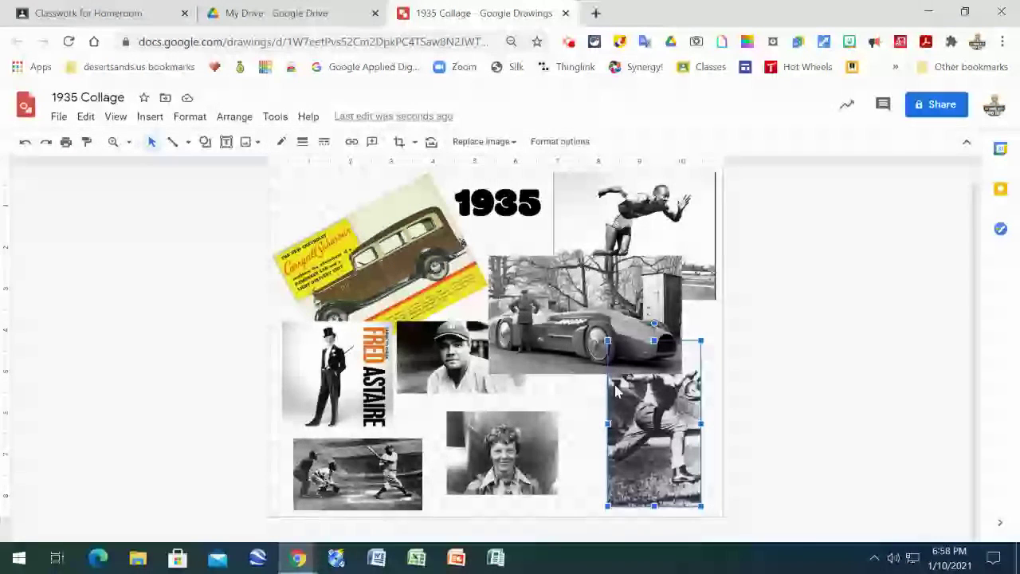
click(26, 143)
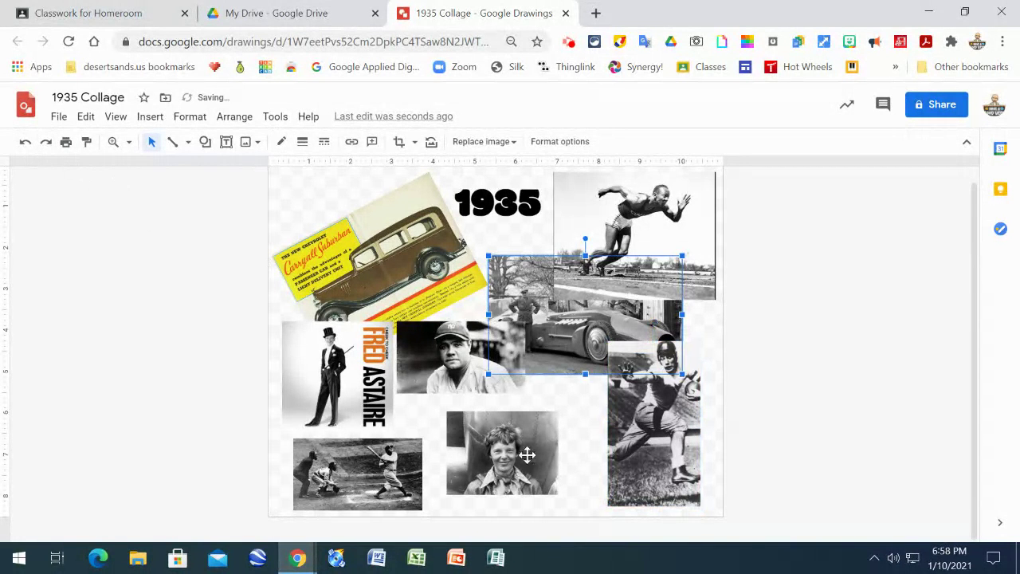
click(837, 357)
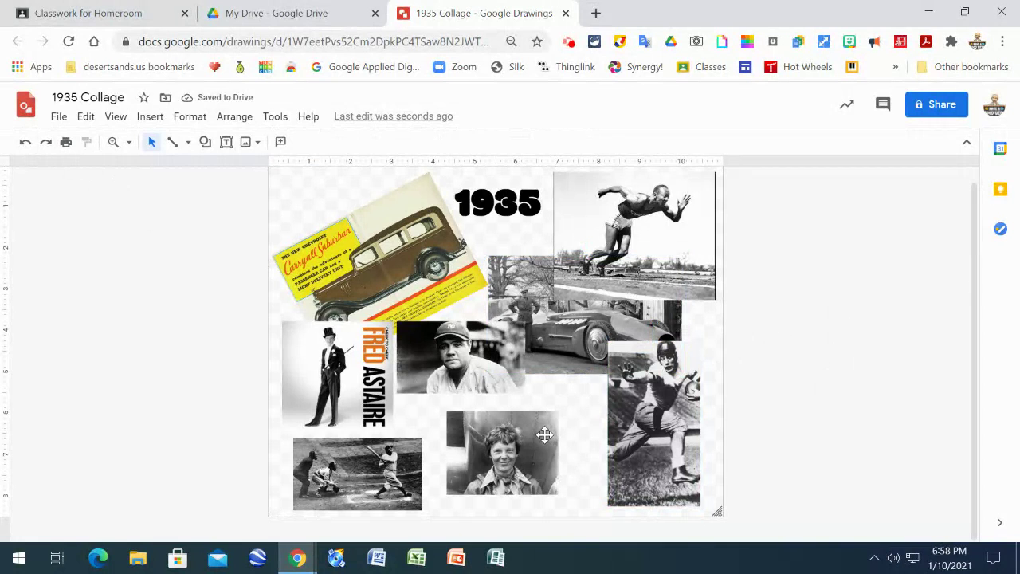
Move the woman's portrait and the baseball game photo up and right
drag(545, 445, 599, 399)
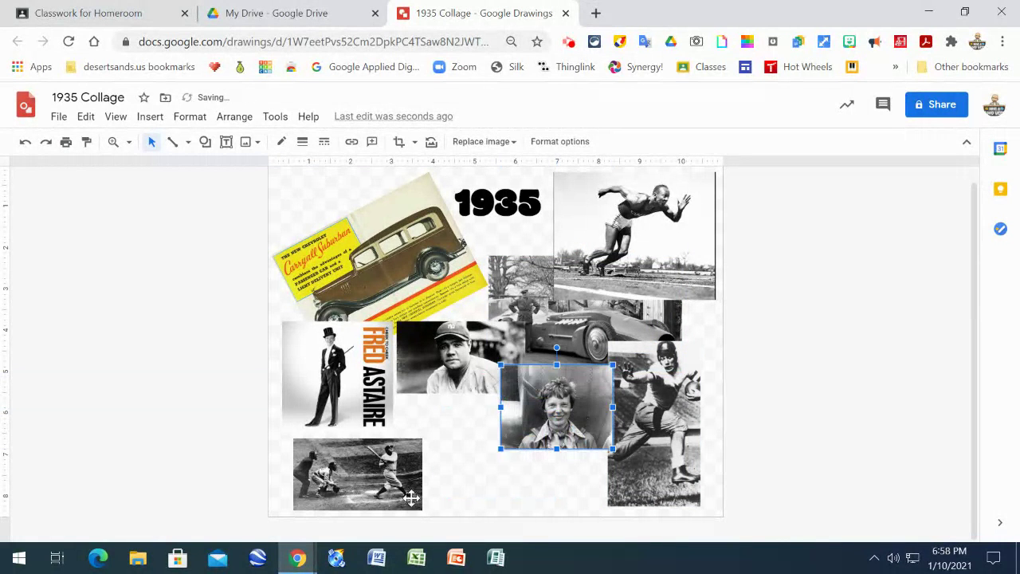
drag(411, 498, 495, 449)
click(477, 488)
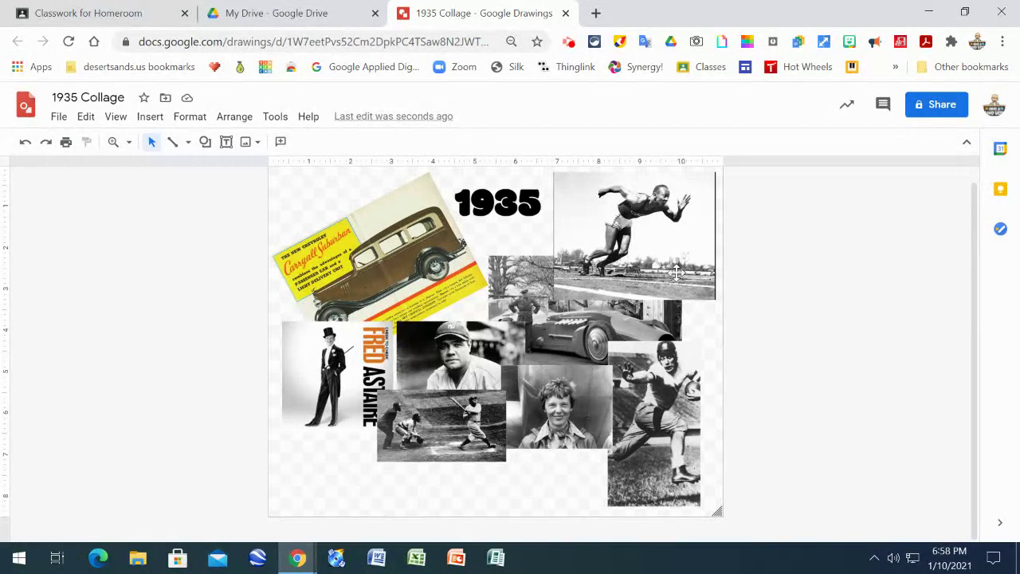
Upload elvis and Neutrality-Acts-Definition from Downloads into the drawing
click(147, 118)
mouse_move(191, 149)
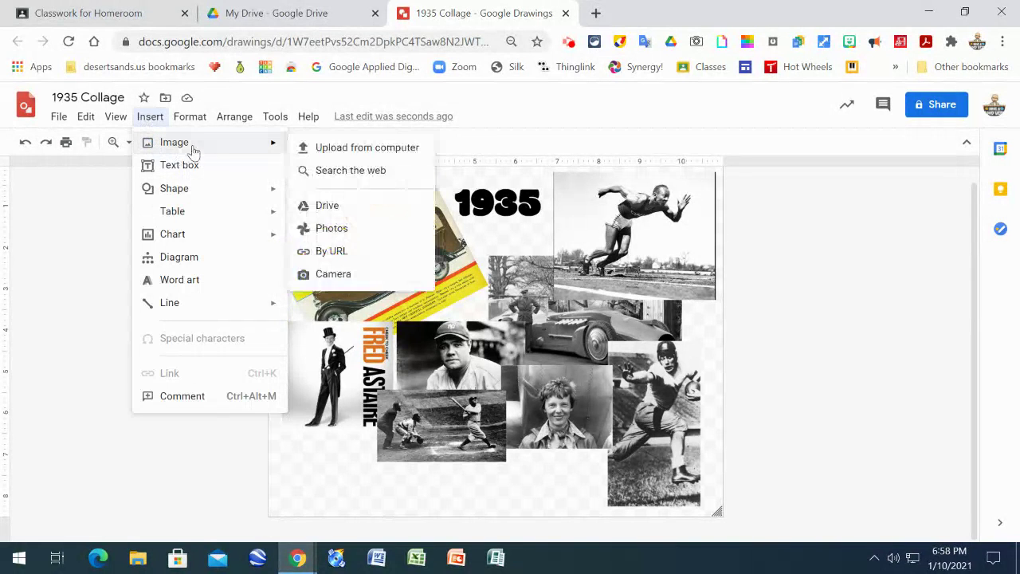
click(348, 152)
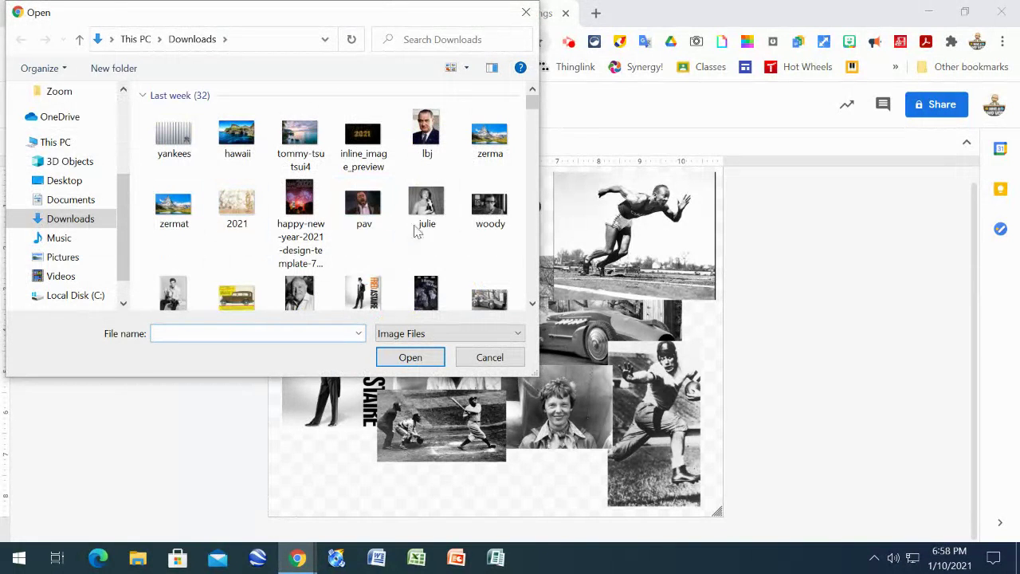
scroll(532, 104, down, 2)
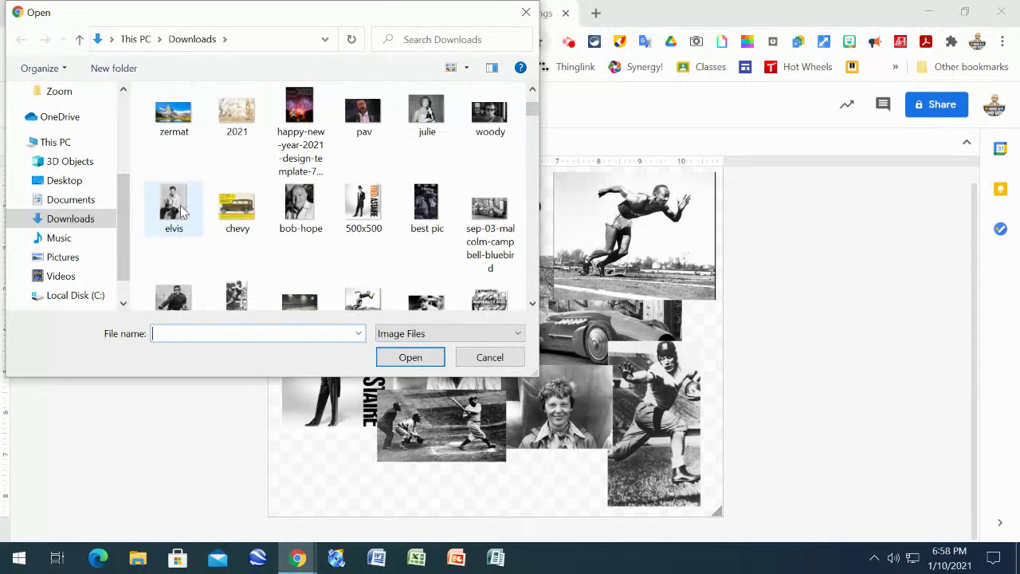
click(180, 209)
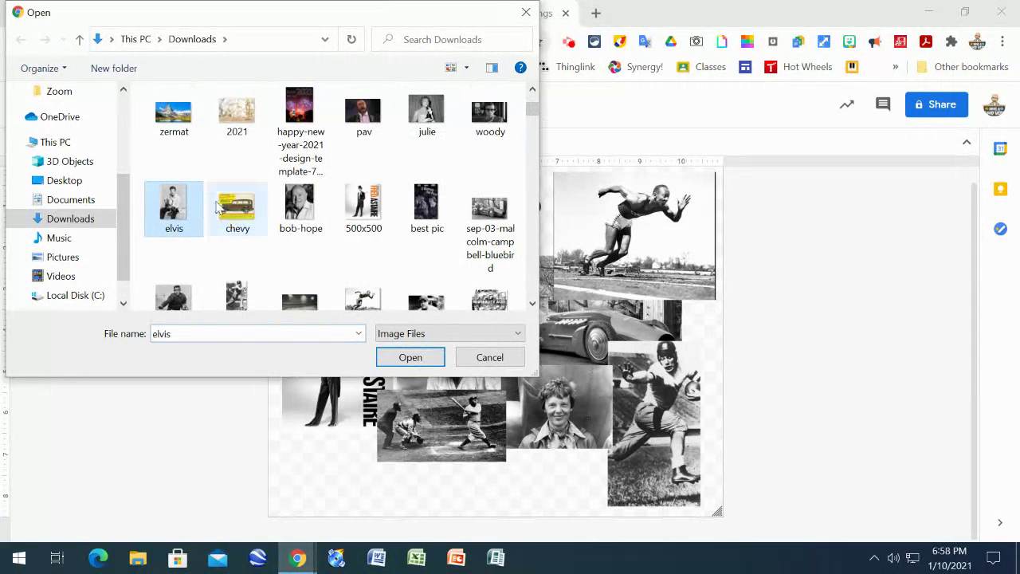
ctrl+click(492, 301)
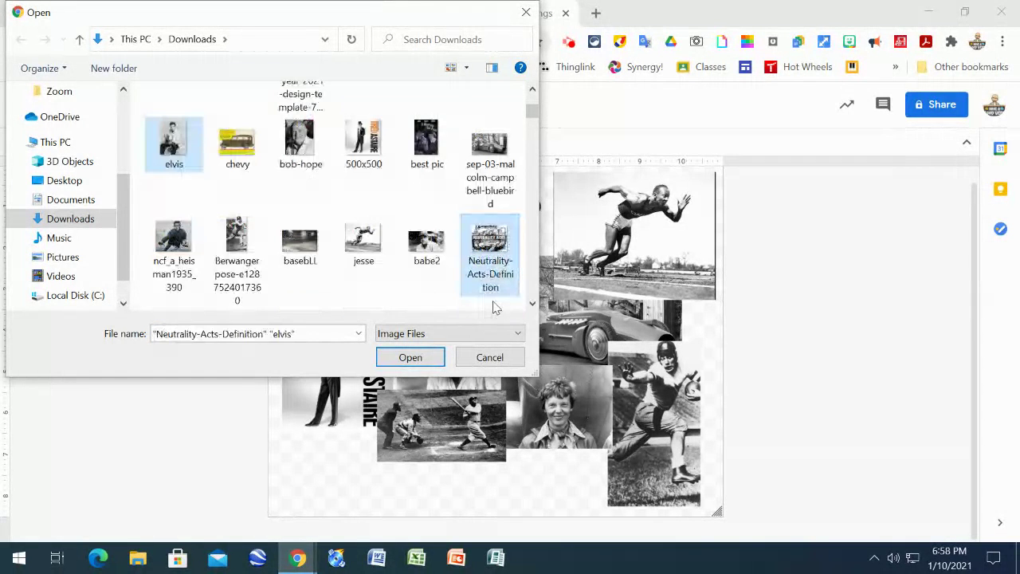
click(410, 358)
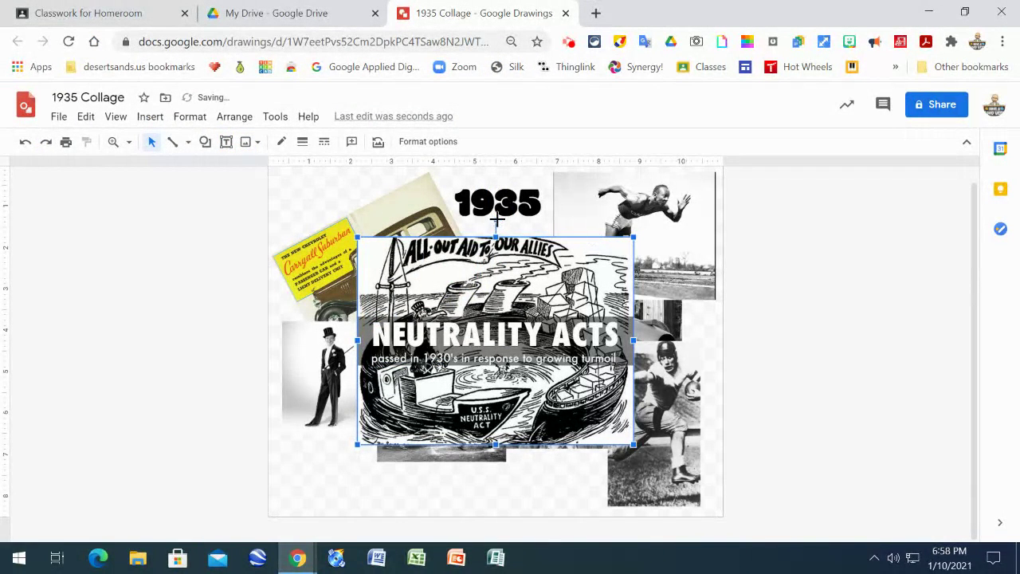
Tilt, shrink and move the Neutrality Acts image toward the bottom centre
drag(497, 218, 275, 307)
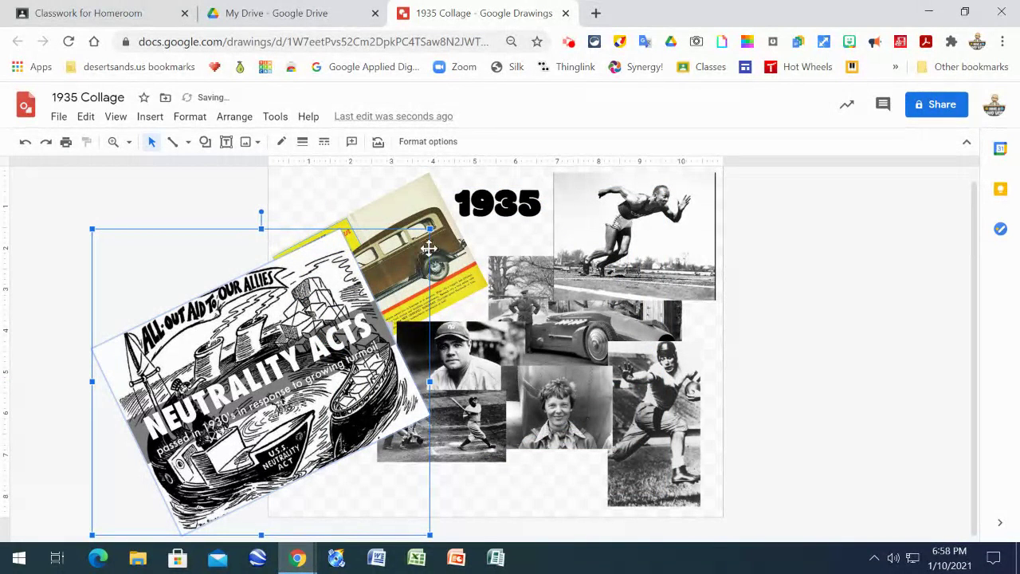
drag(428, 230, 246, 394)
drag(177, 451, 356, 437)
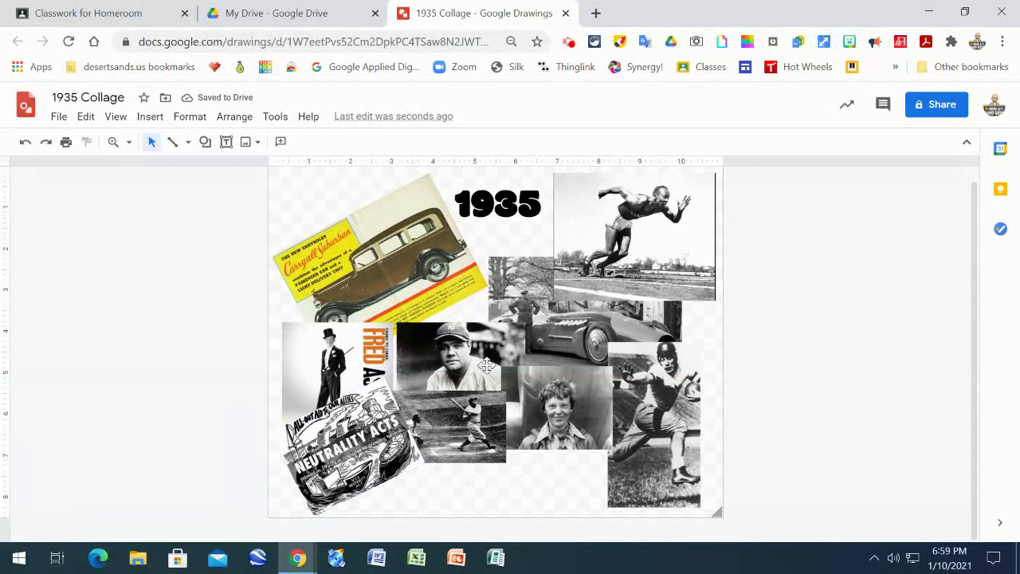
click(328, 451)
drag(345, 446, 416, 469)
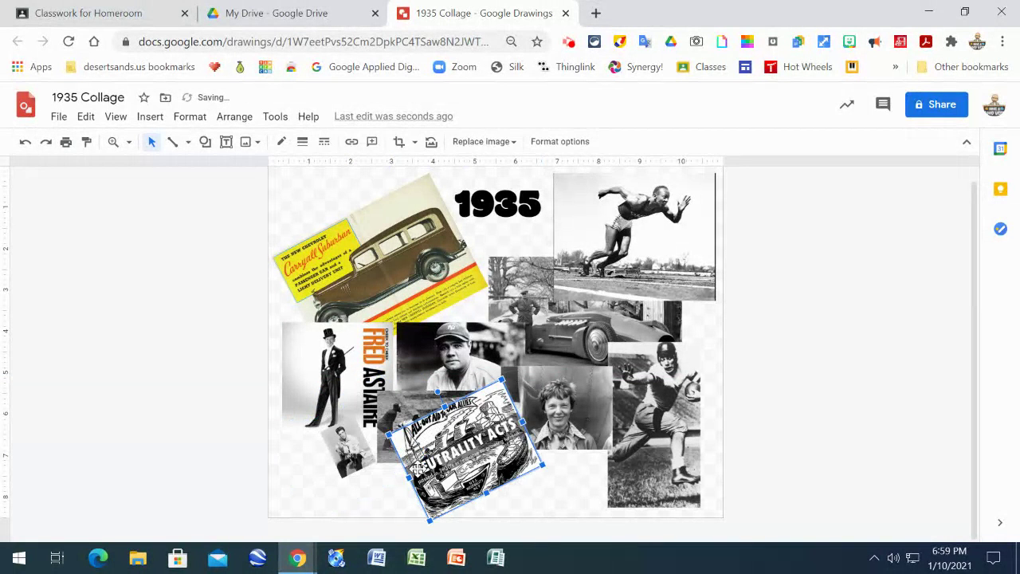
Turn the Elvis photo upright, enlarge it and place it at lower left
click(339, 450)
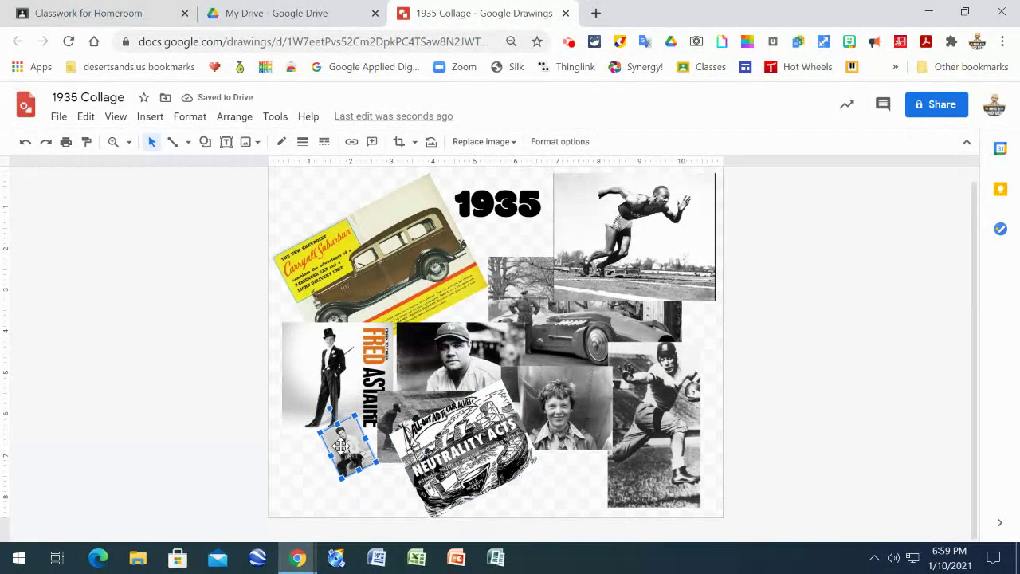
drag(345, 443, 332, 459)
drag(324, 422, 370, 409)
drag(355, 463, 362, 472)
Shrink the Neutrality Acts image further and straighten it upright at bottom centre
drag(469, 463, 507, 468)
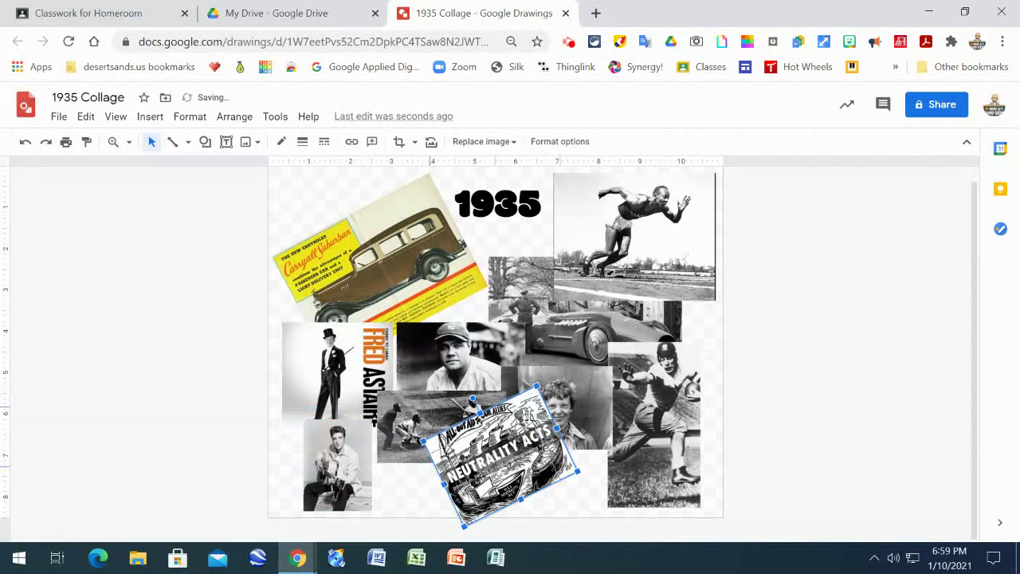
drag(535, 385, 503, 416)
drag(492, 462, 496, 484)
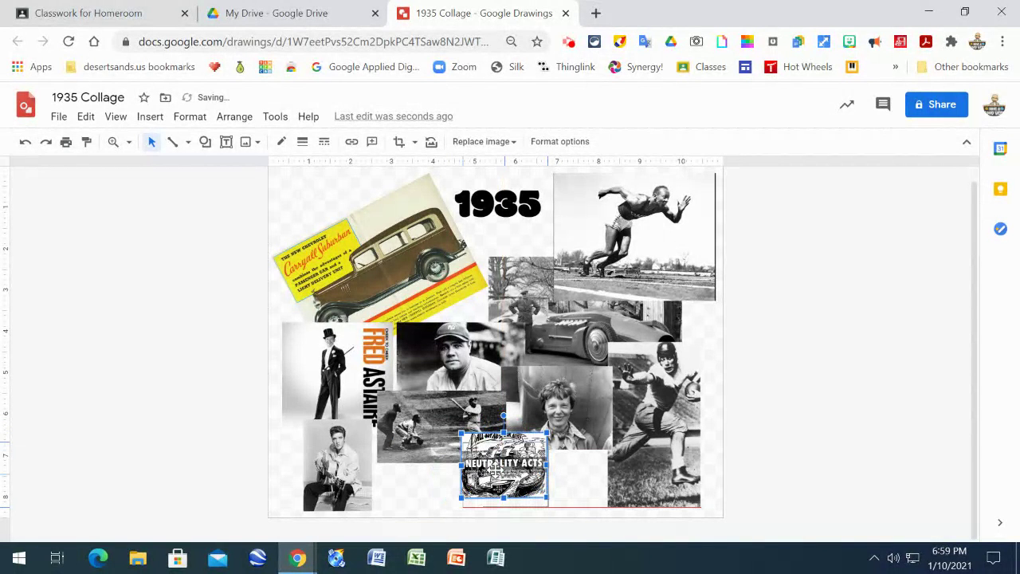
click(809, 374)
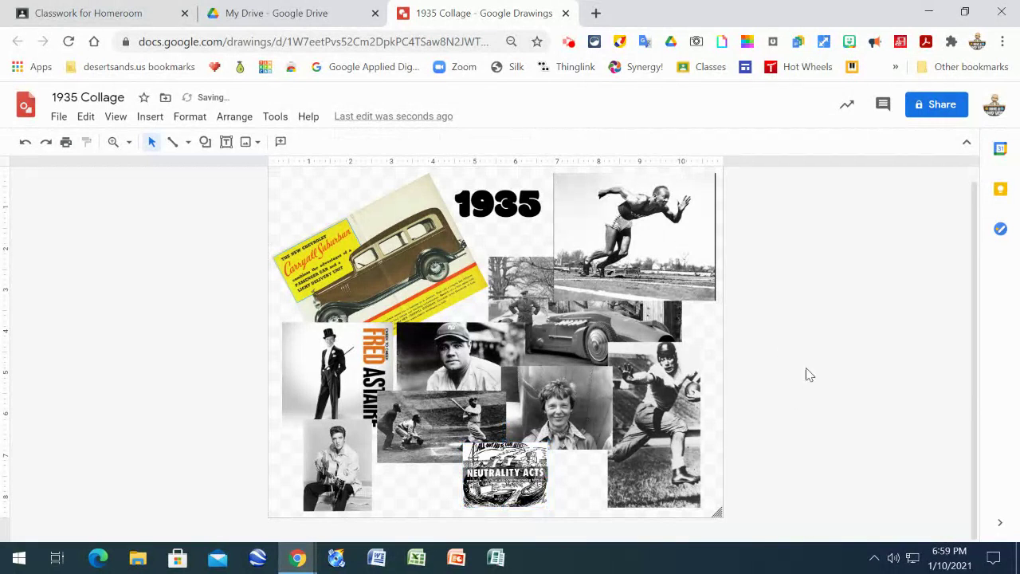
Search the web for 'red background' and pick the first solid red result
click(145, 119)
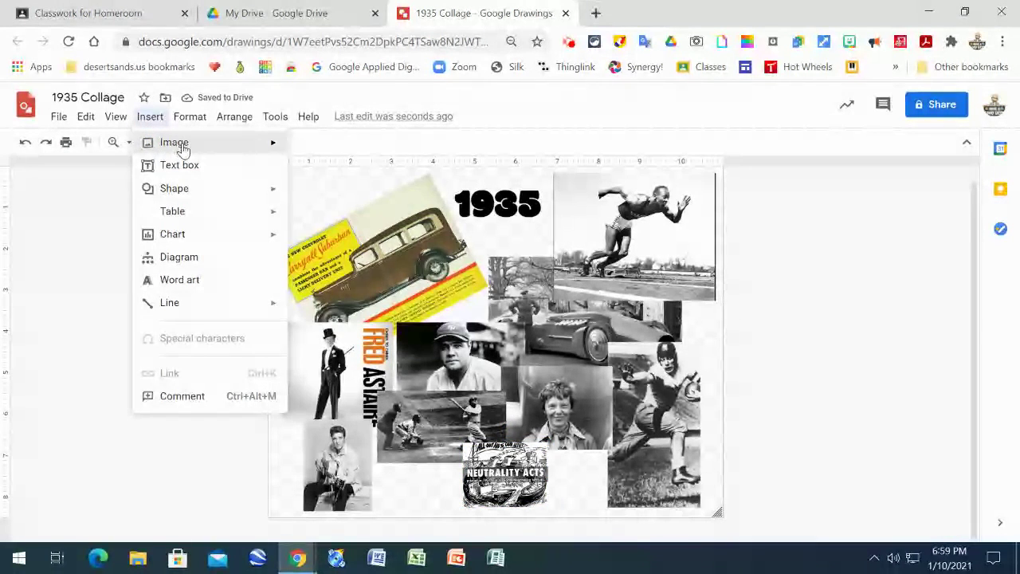
mouse_move(164, 142)
click(346, 174)
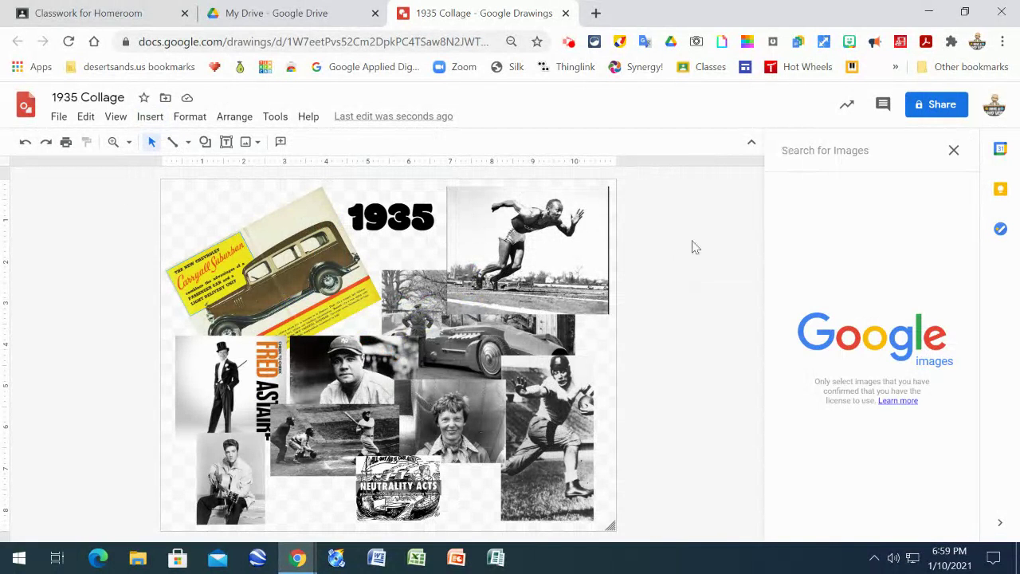
click(831, 152)
text(red ba)
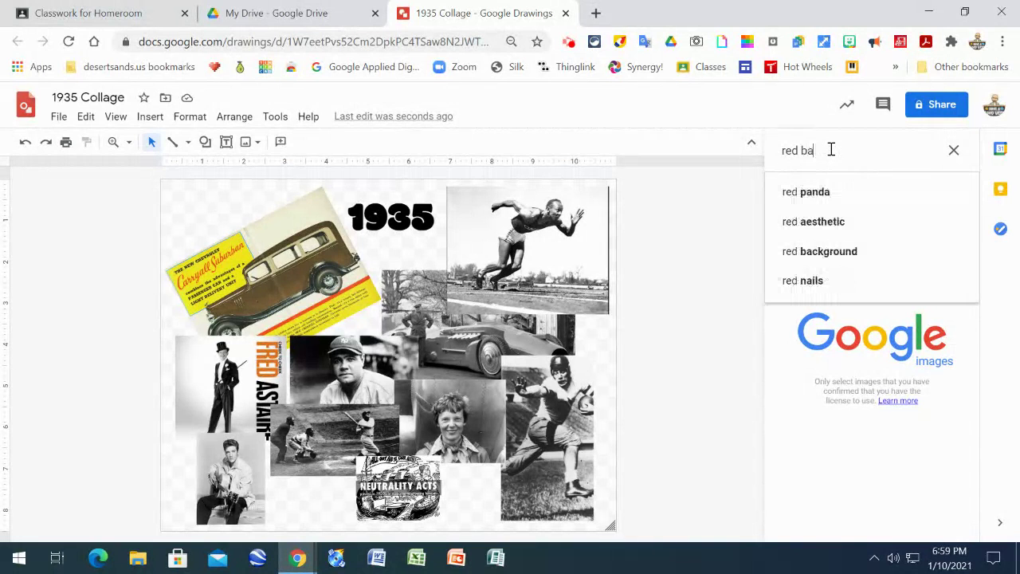
text(ckgro)
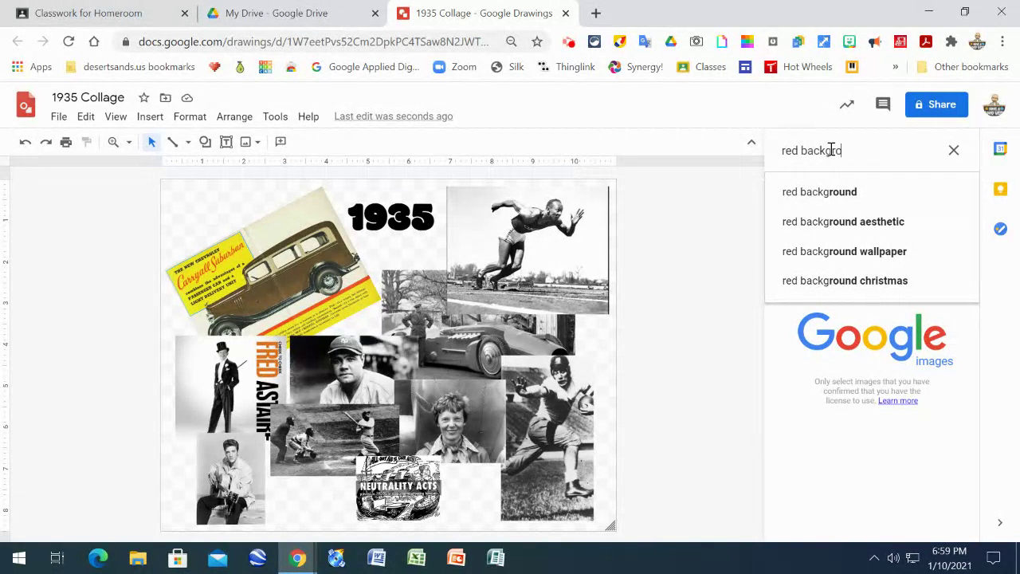
text(und)
key(Return)
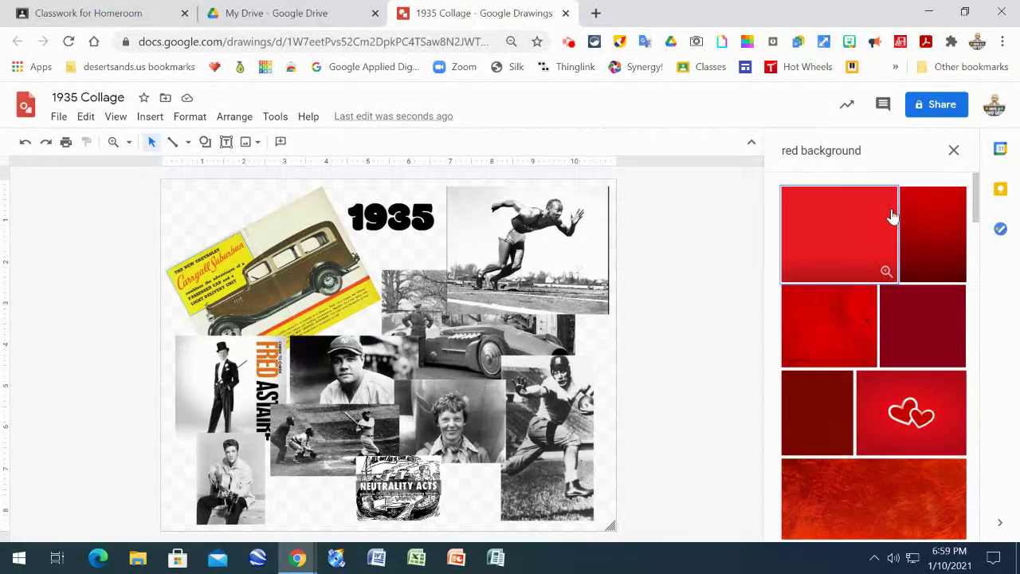
click(853, 226)
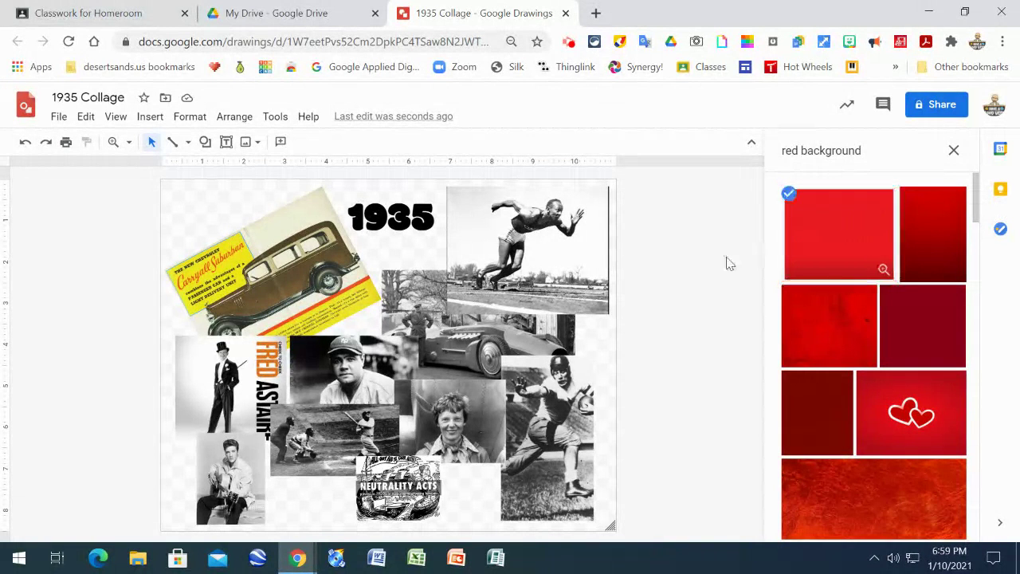
Insert the red image and stretch it so its top and bottom match the page edges
click(938, 532)
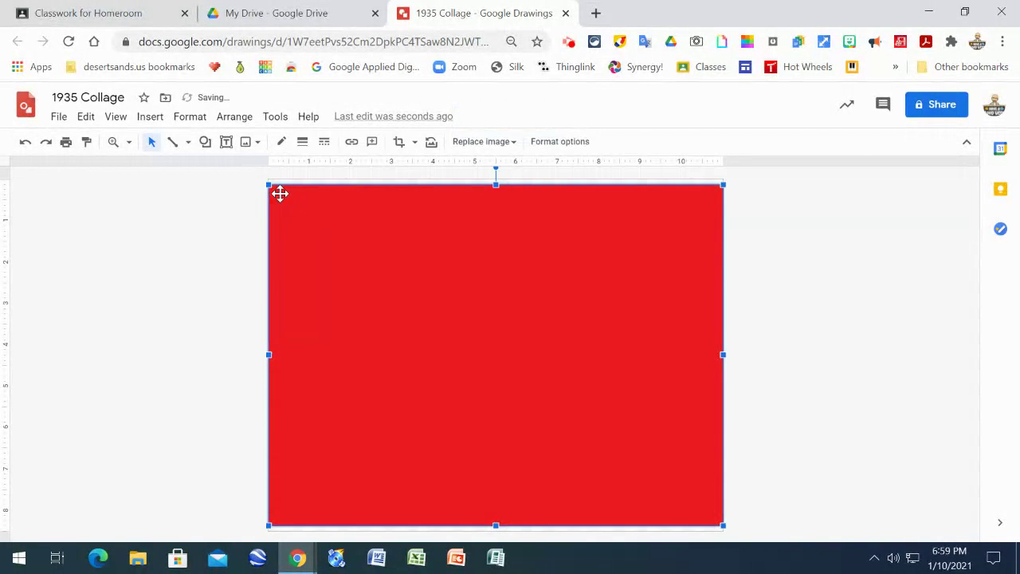
drag(496, 186, 495, 180)
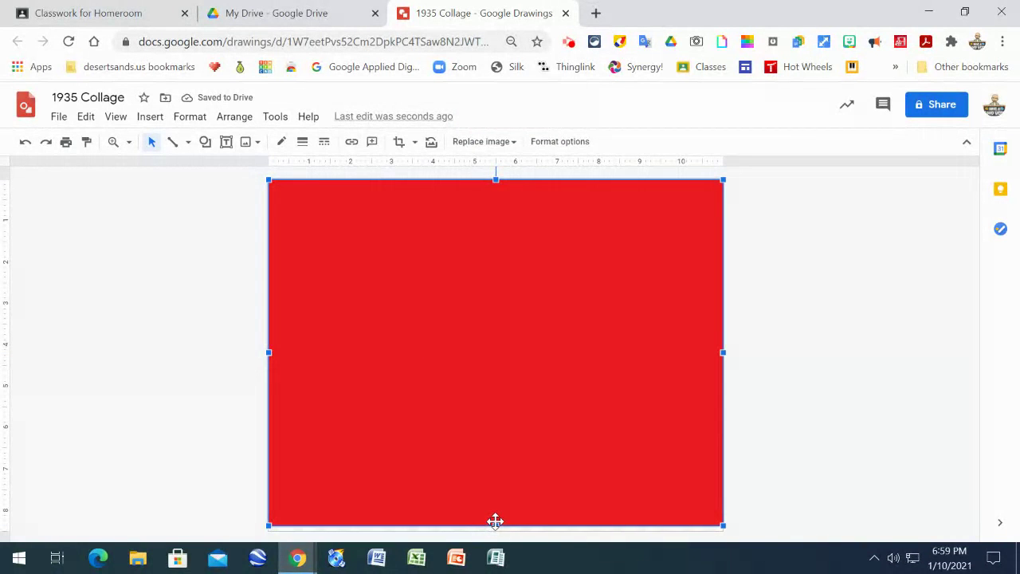
drag(495, 521, 489, 525)
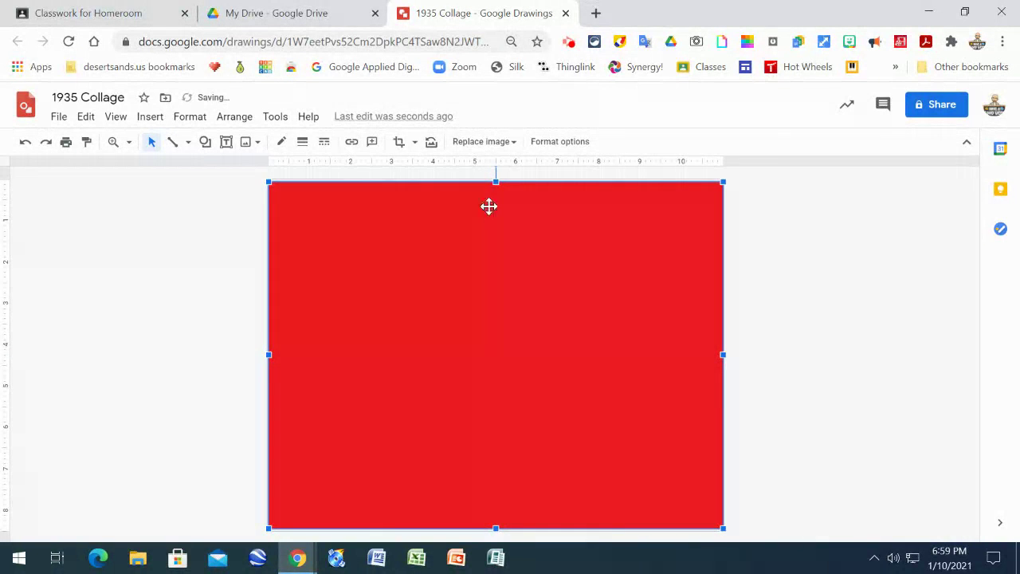
drag(496, 183, 494, 180)
Send the red image to the back with Order > Send to back, then deselect it
right_click(463, 288)
mouse_move(494, 303)
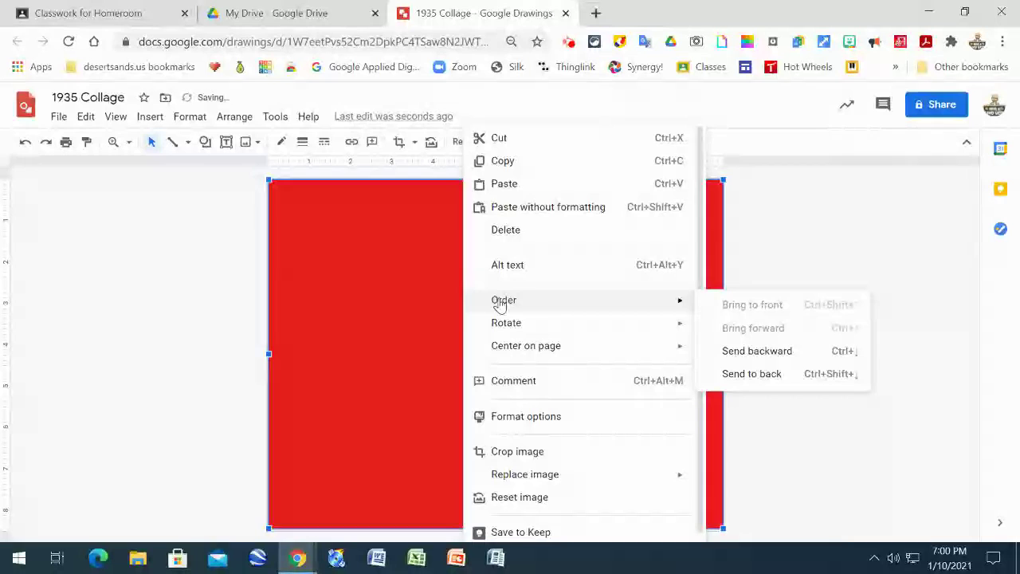
click(743, 372)
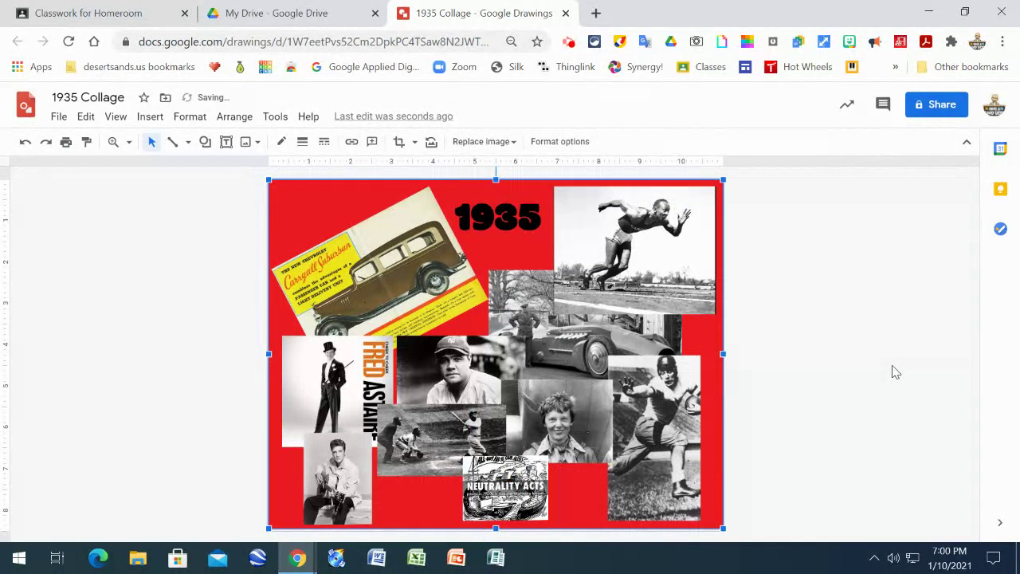
click(882, 366)
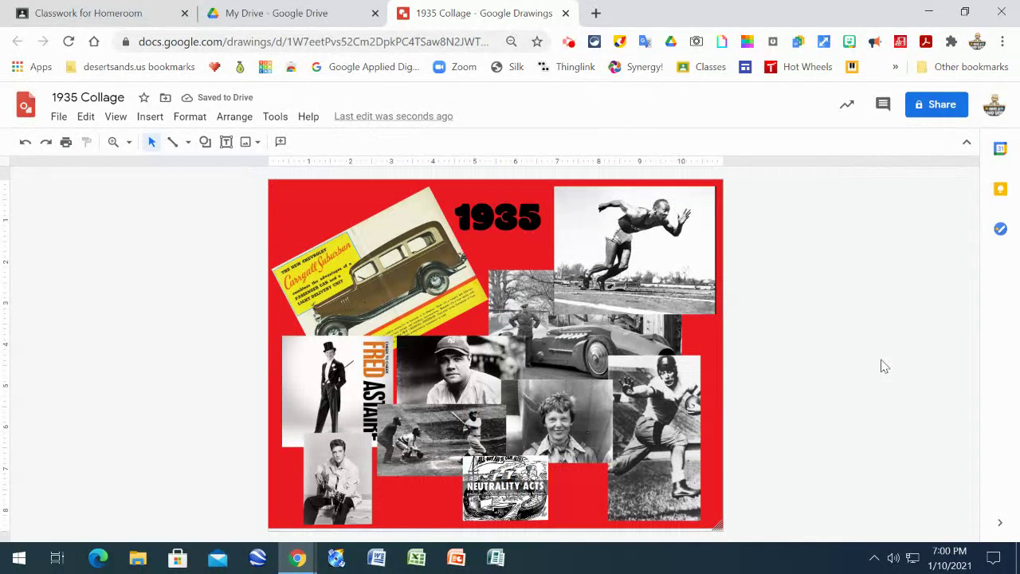